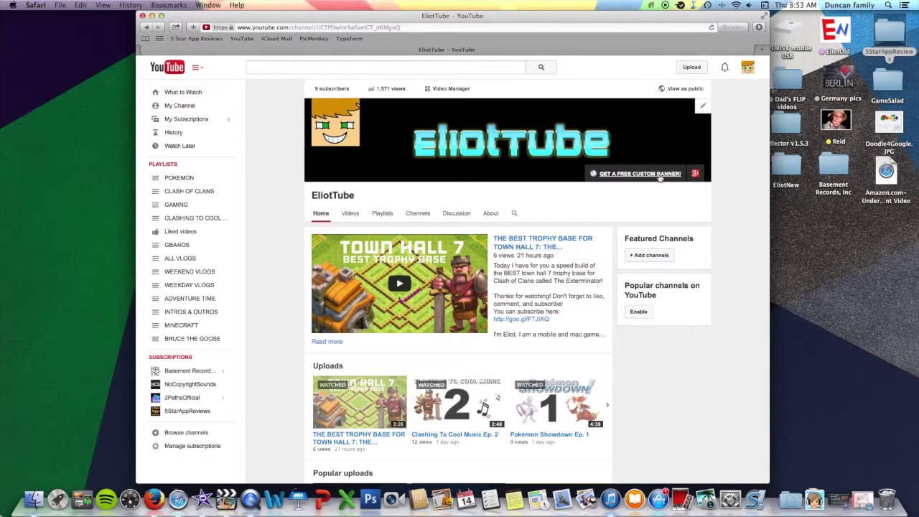
# Open the free custom banner request form from the channel header and start it past the welcome screen.
pyautogui.click(659, 174)
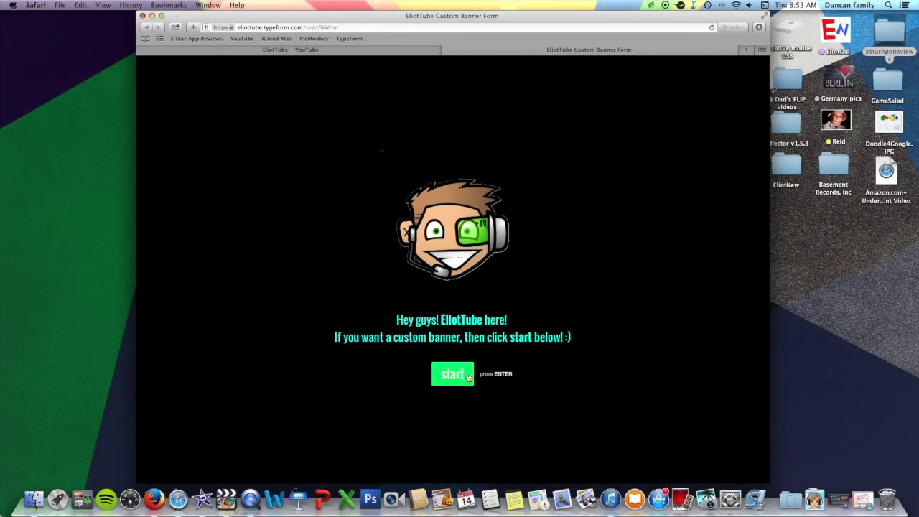
pyautogui.click(445, 383)
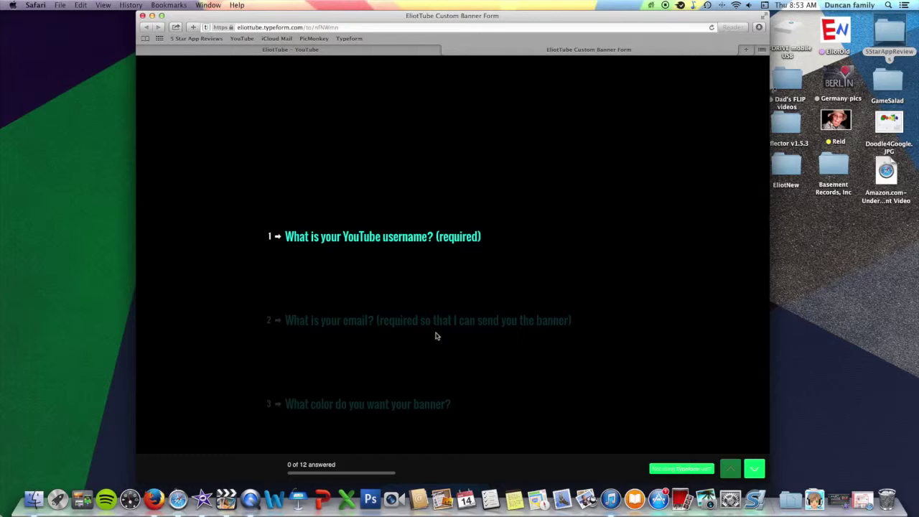
# Answer the first two questions with the channel's YouTube username and the contact e-mail address.
pyautogui.write('E')
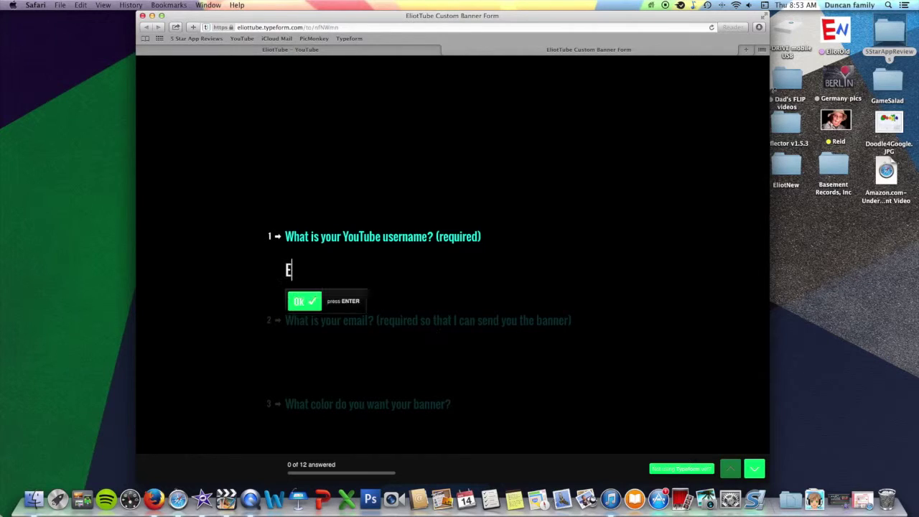
pyautogui.write('liotTube')
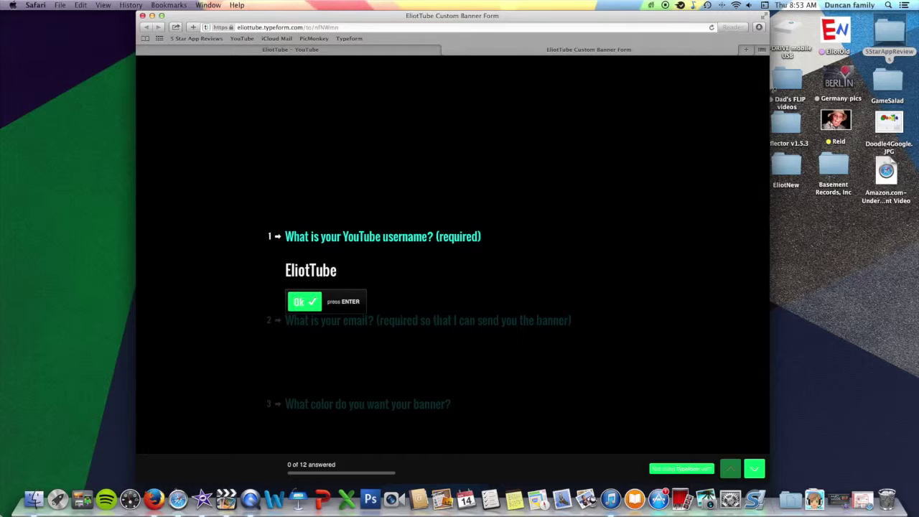
pyautogui.press('Return')
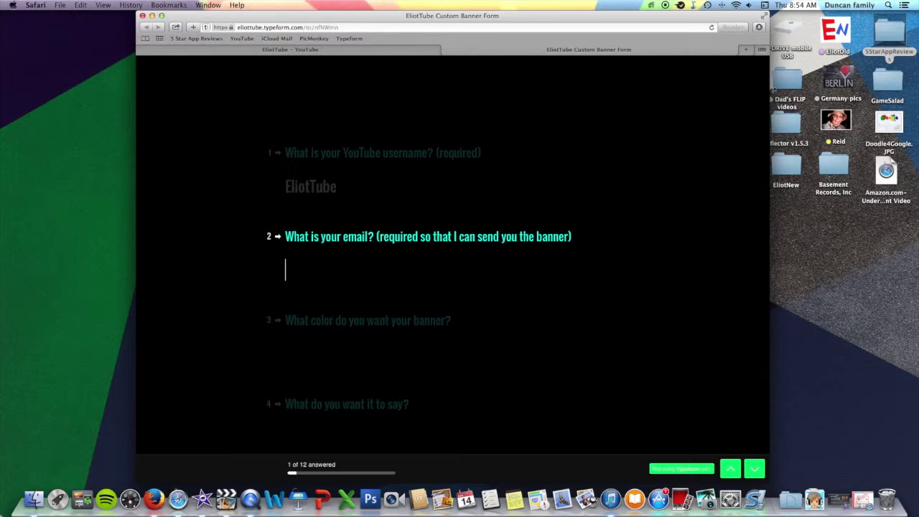
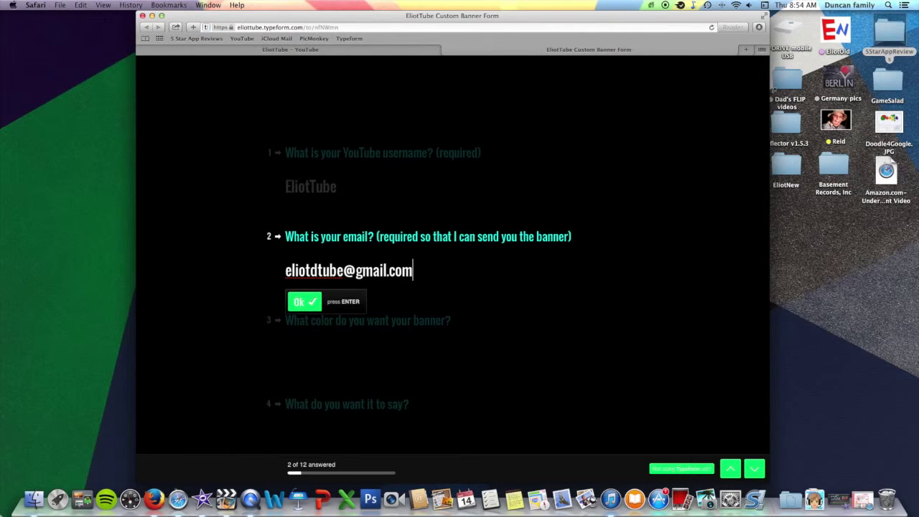
pyautogui.press('Return')
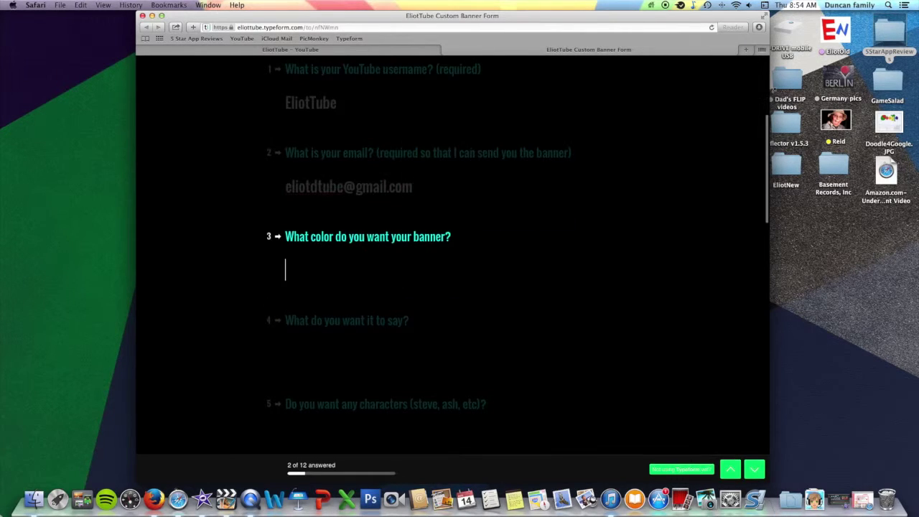
# Give 'bright blue' as the banner colour, correcting typos along the way.
pyautogui.write('a')
pyautogui.press('BackSpace')
pyautogui.write('brig')
pyautogui.press('BackSpace')
pyautogui.write('ht')
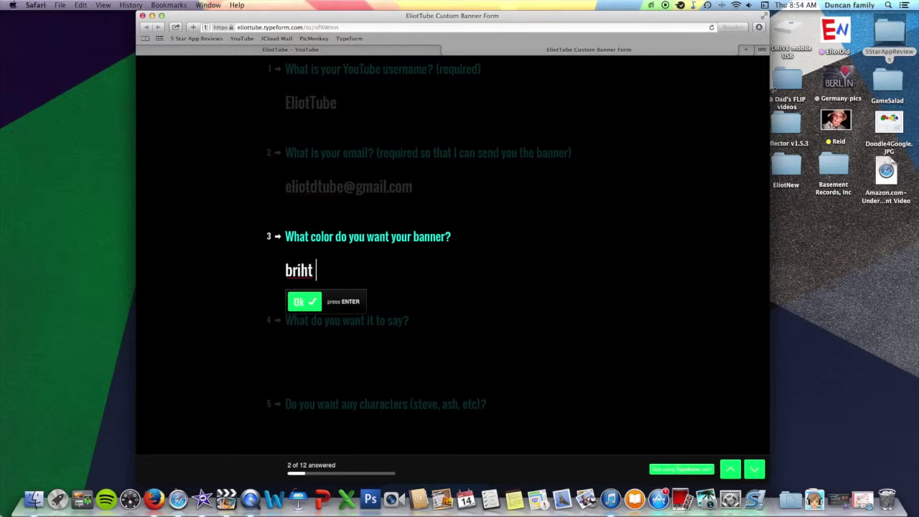
pyautogui.press('BackSpace')
pyautogui.press('BackSpace')
pyautogui.write('ght blue')
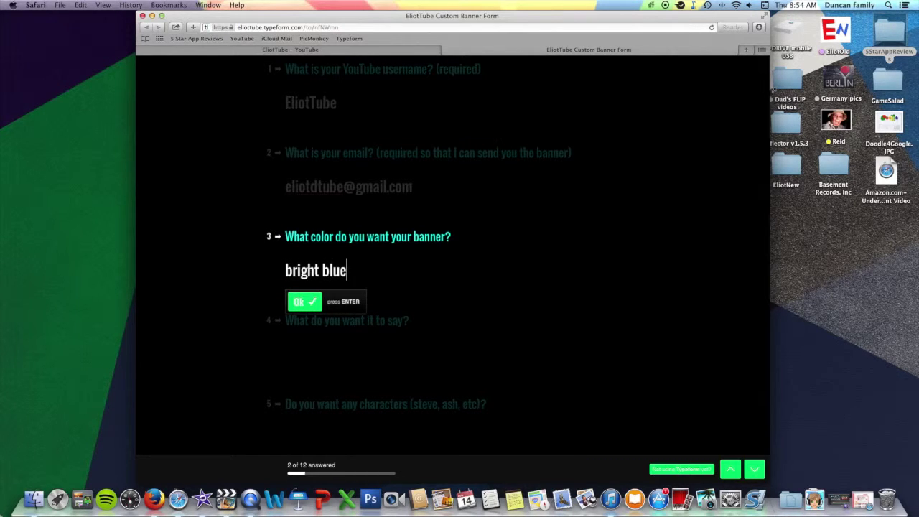
pyautogui.press('Return')
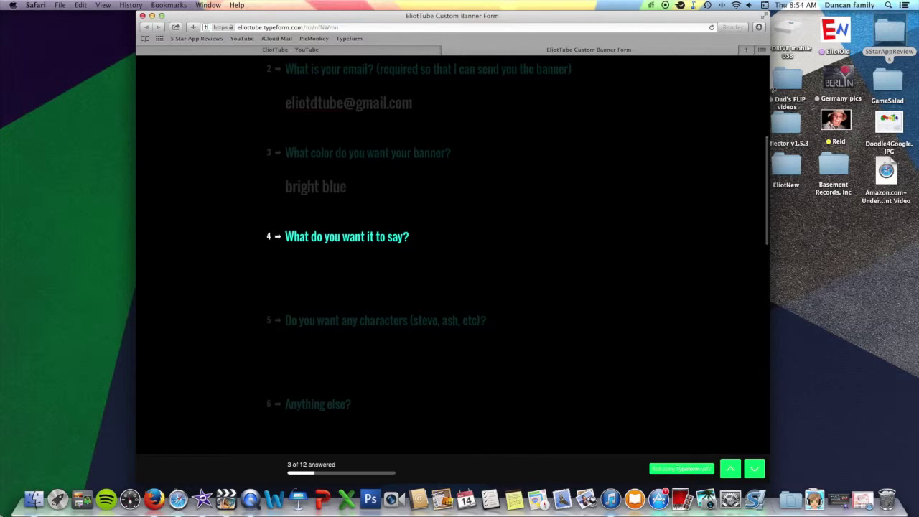
# Set the banner text to the channel name in capitals, and answer 'no' to characters and anything else.
pyautogui.write('E')
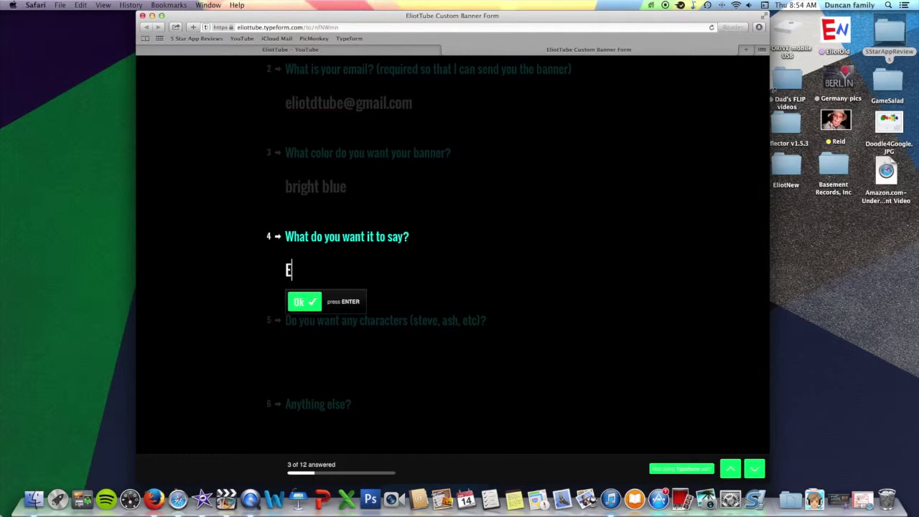
pyautogui.write('LIOTTUBE')
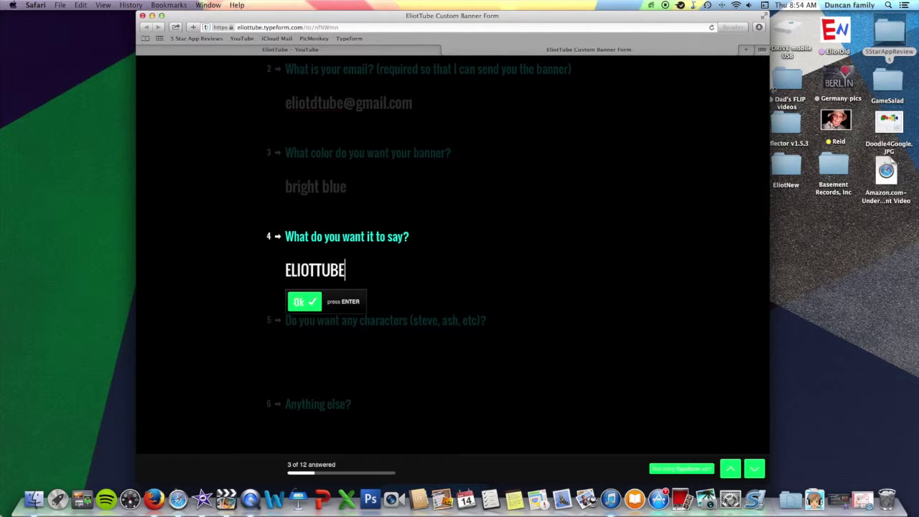
pyautogui.press('Return')
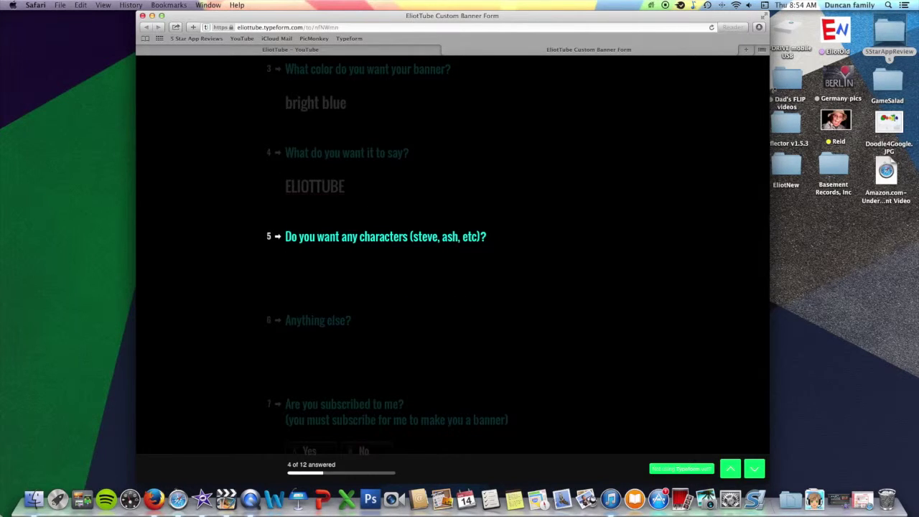
pyautogui.write('no')
pyautogui.press('Return')
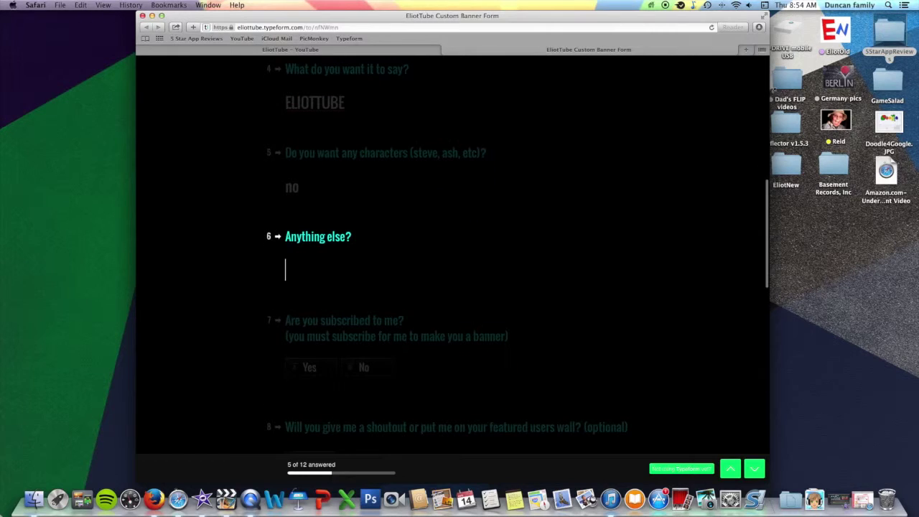
pyautogui.write('no')
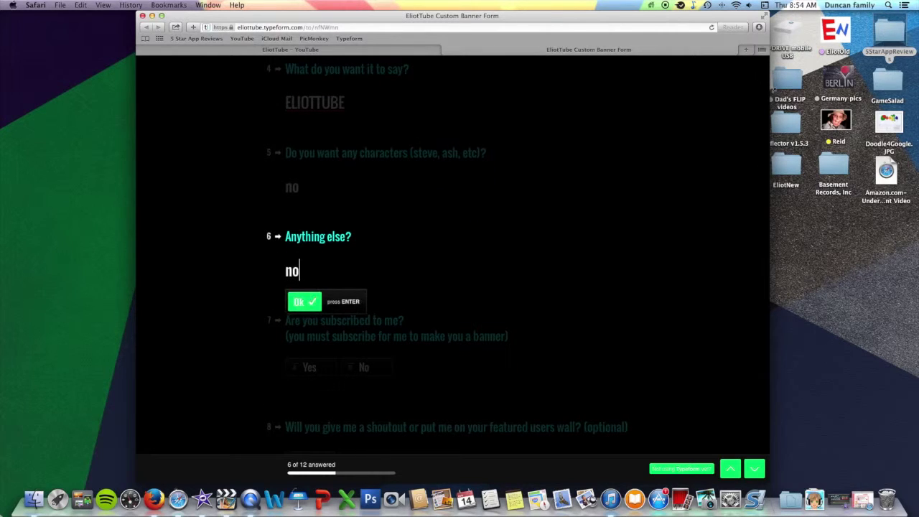
pyautogui.press('Return')
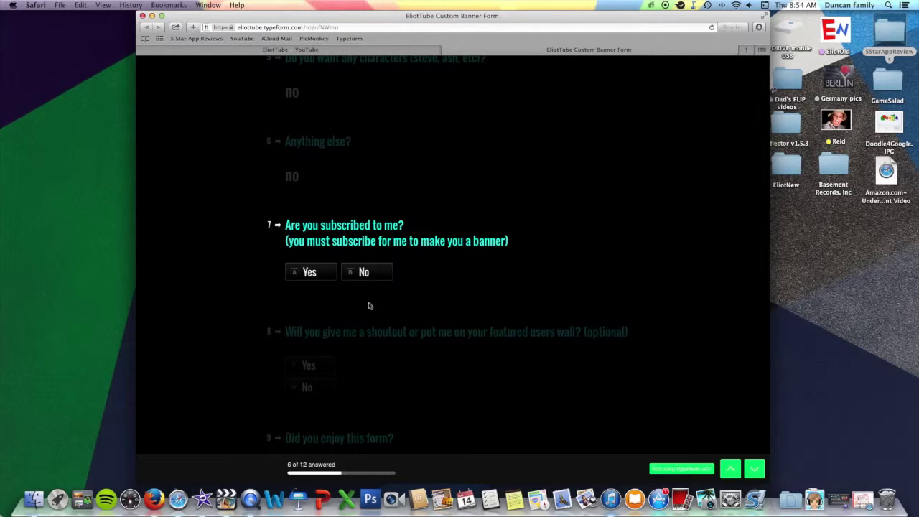
# Answer Yes to subscribing, shoutout and enjoying the form, and rate it five stars.
pyautogui.click(311, 273)
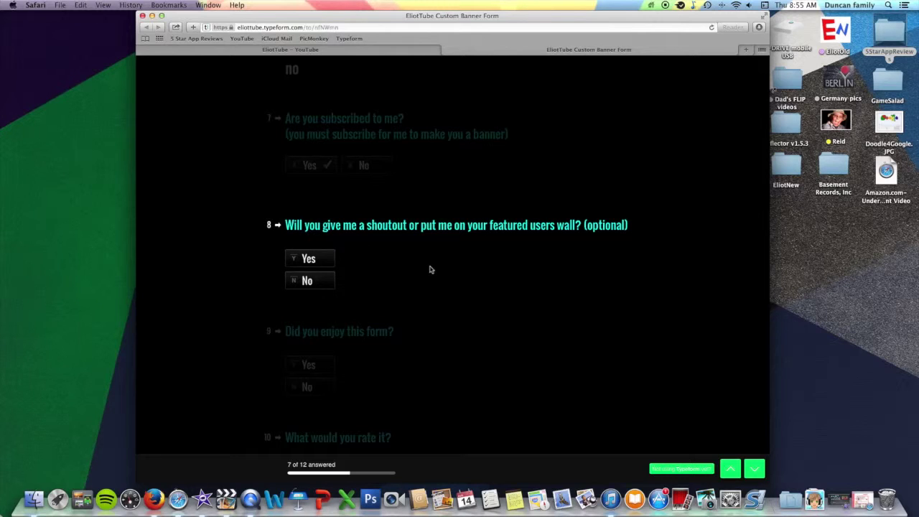
pyautogui.click(317, 262)
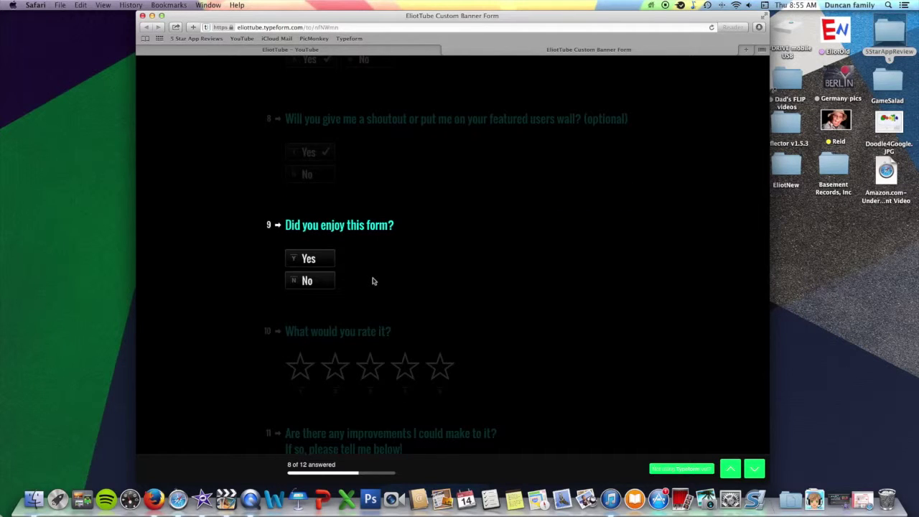
pyautogui.click(309, 262)
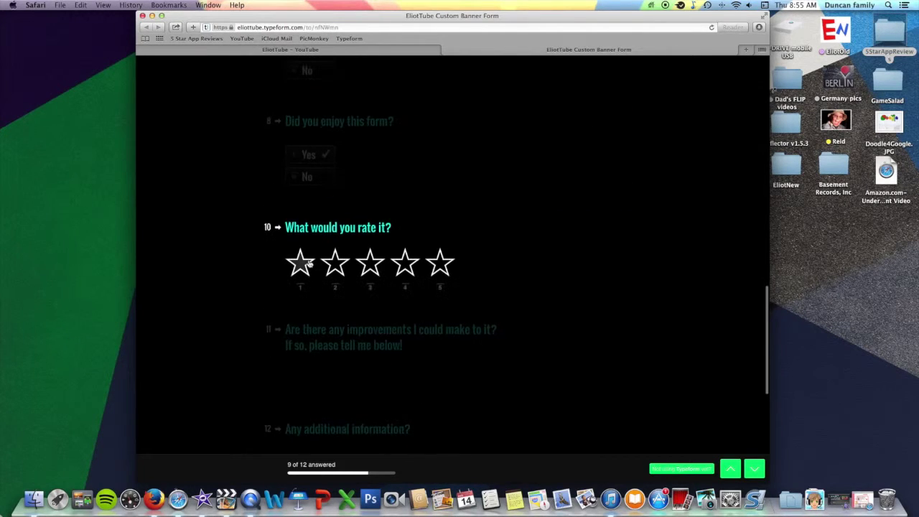
pyautogui.click(446, 289)
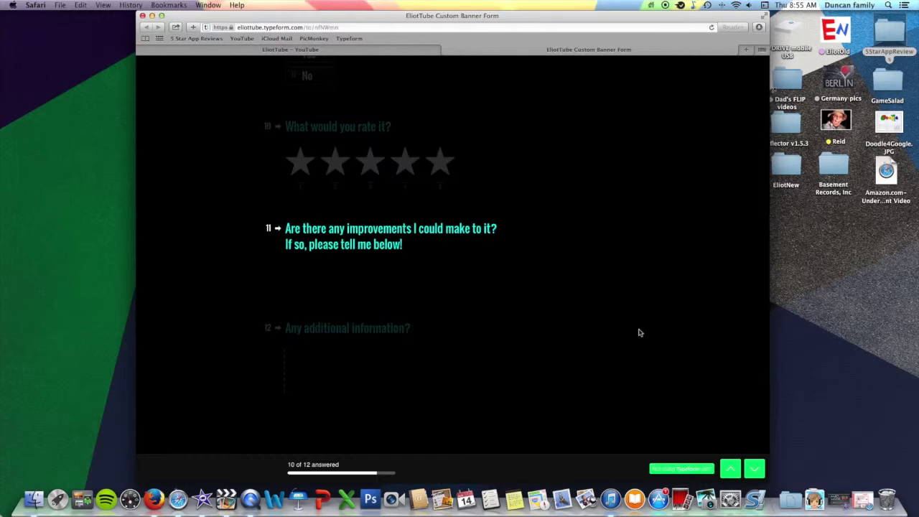
# Answer 'no, it is perfect!' for improvements and 'no' for additional information.
pyautogui.write('no, ')
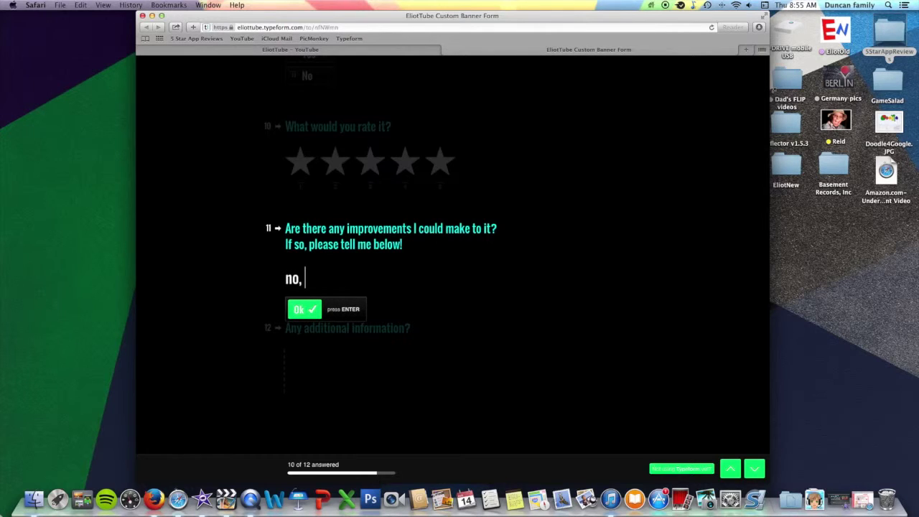
pyautogui.write('it is perfect!')
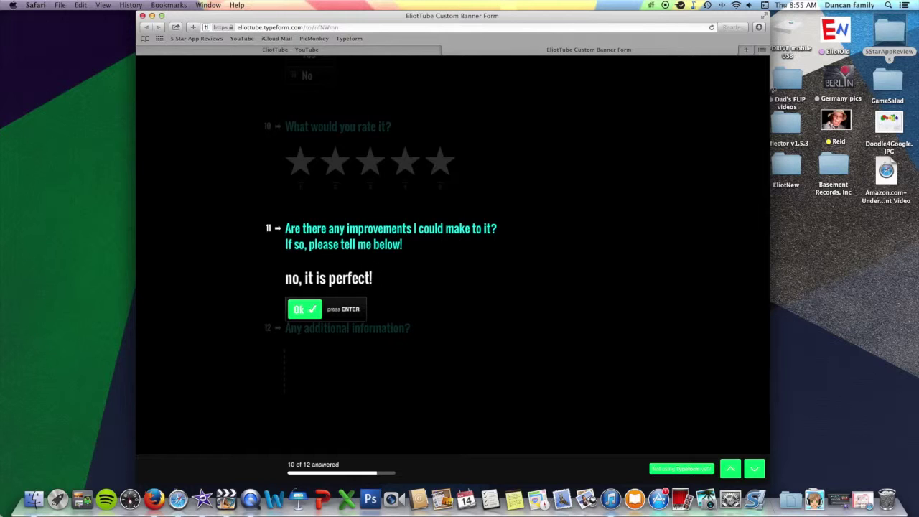
pyautogui.press('Return')
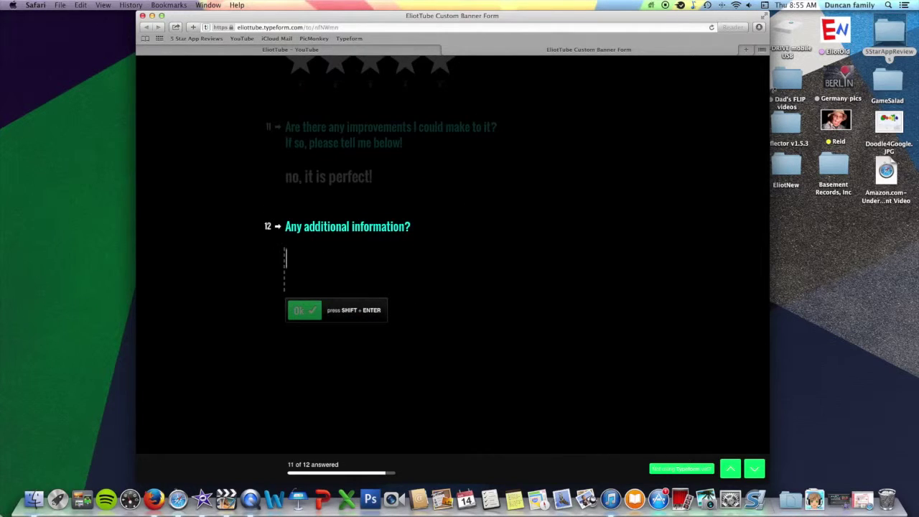
pyautogui.write('no')
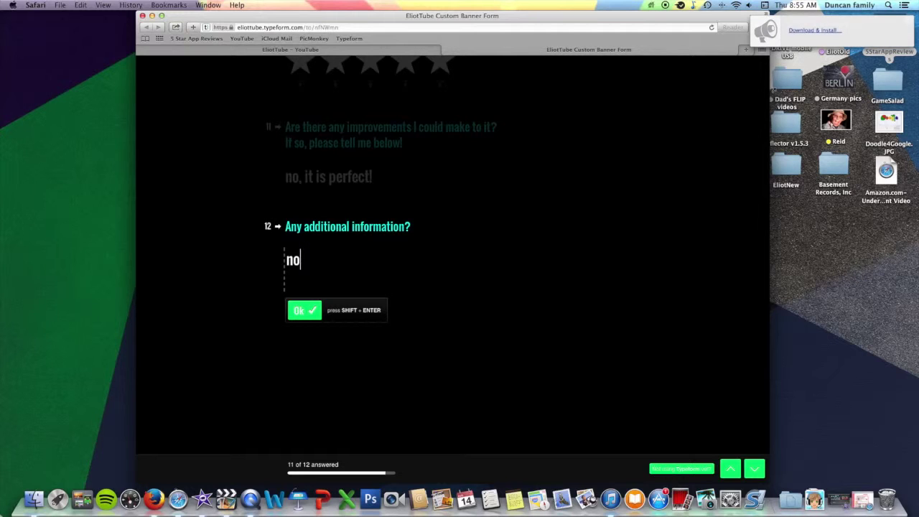
pyautogui.press('Return')
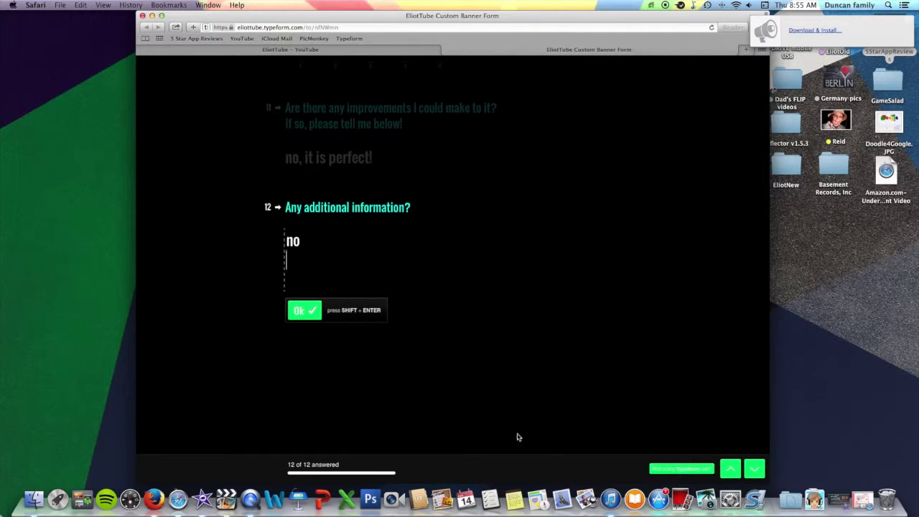
pyautogui.click(314, 310)
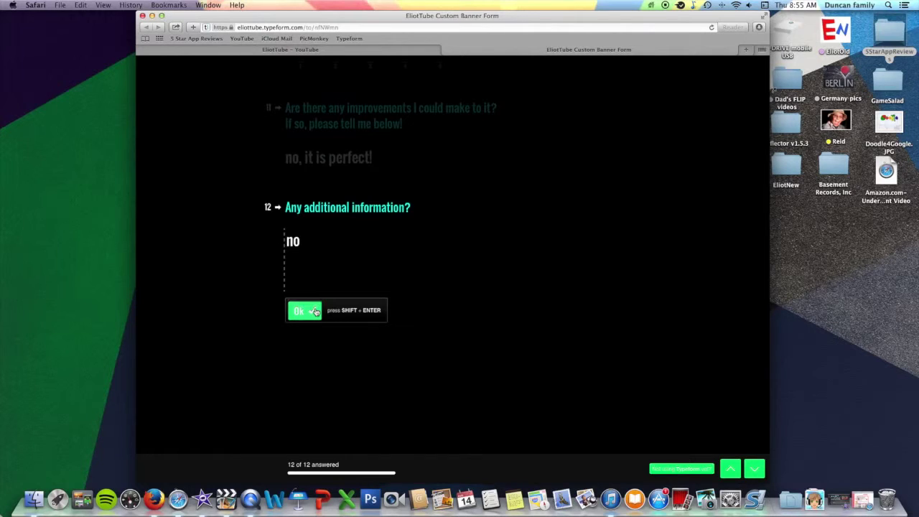
# Submit the completed banner request form with all 12 answers.
pyautogui.click(295, 443)
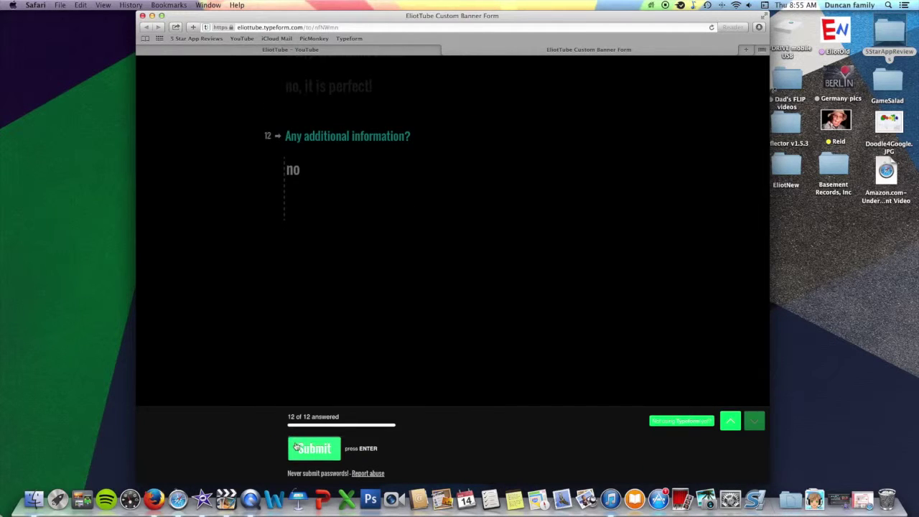